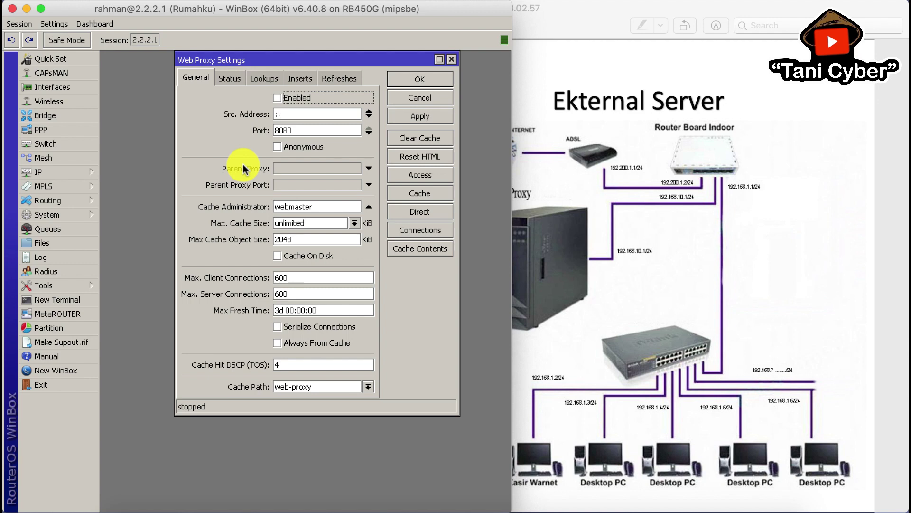
# Step: Enable the web proxy, enter an administrator e-mail as Cache Administrator, and keep Max Cache Size unlimited
pyautogui.click(279, 98)
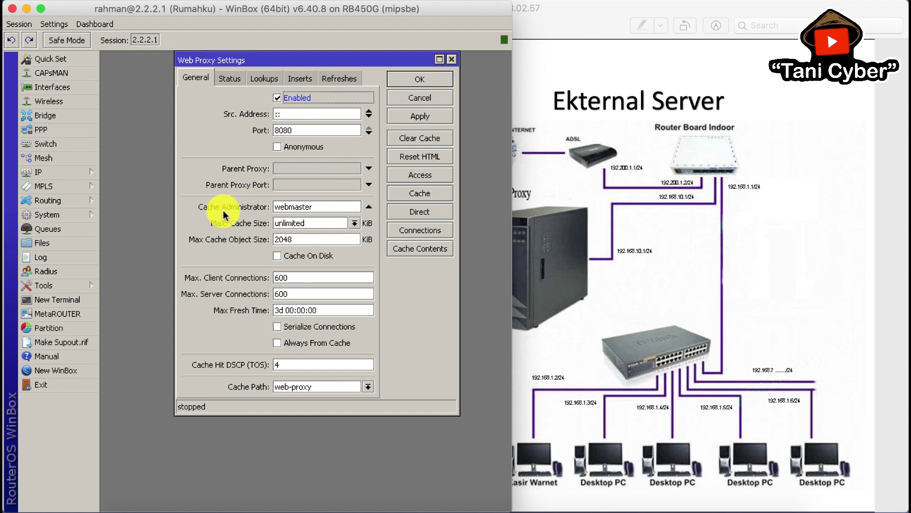
pyautogui.moveTo(326, 206); pyautogui.dragTo(240, 207)
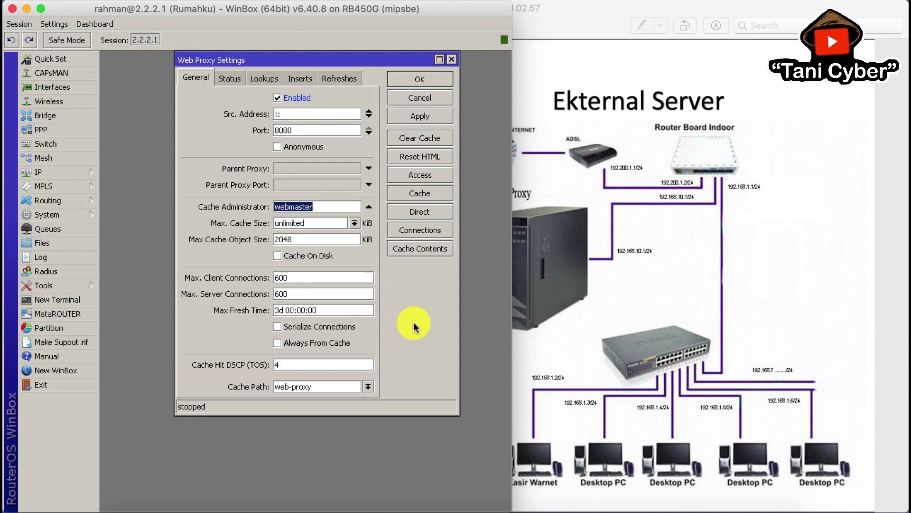
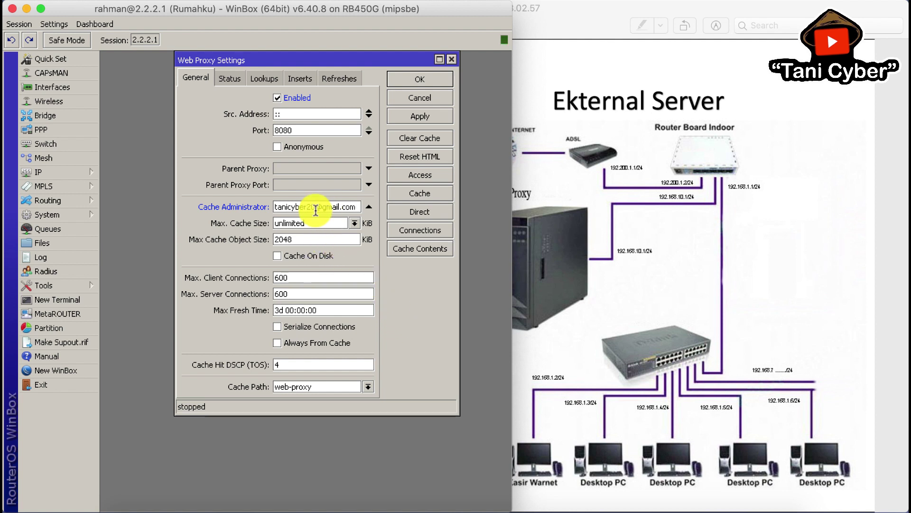
pyautogui.click(354, 222)
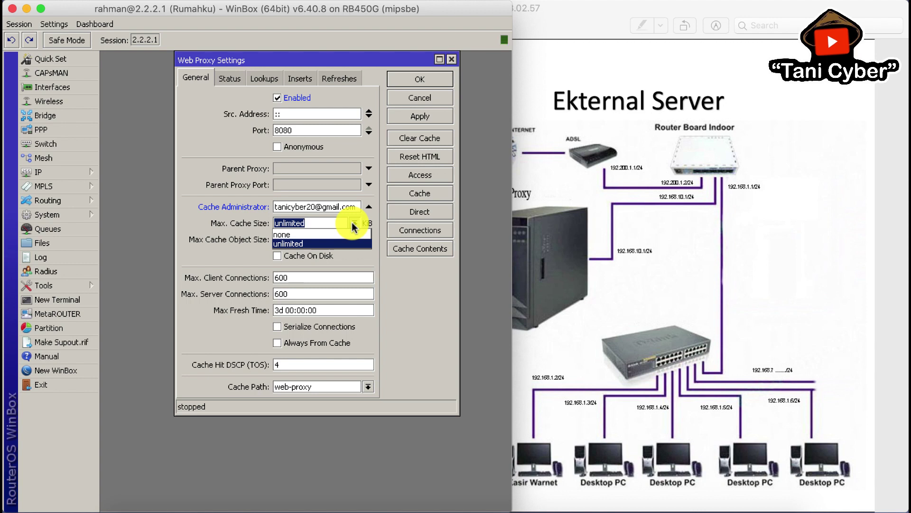
pyautogui.click(355, 222)
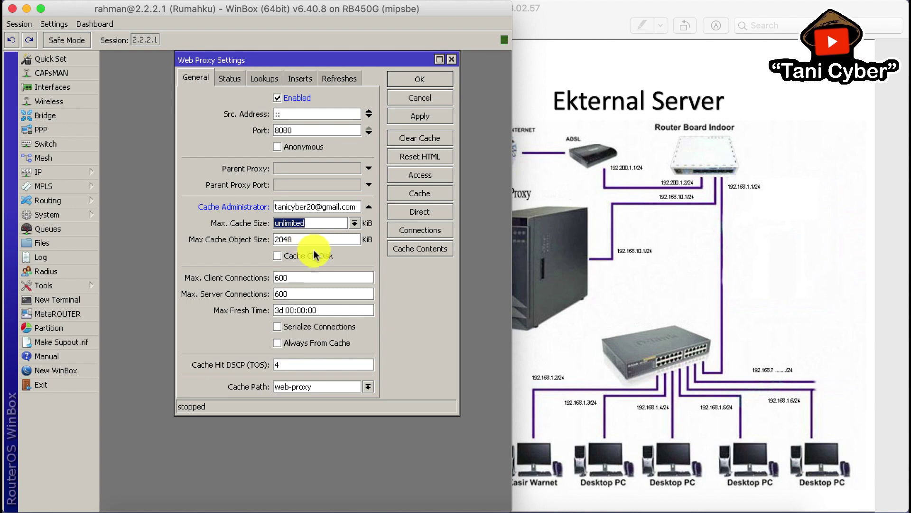
# Step: Turn on Cache On Disk and apply the settings so the proxy runs
pyautogui.click(278, 257)
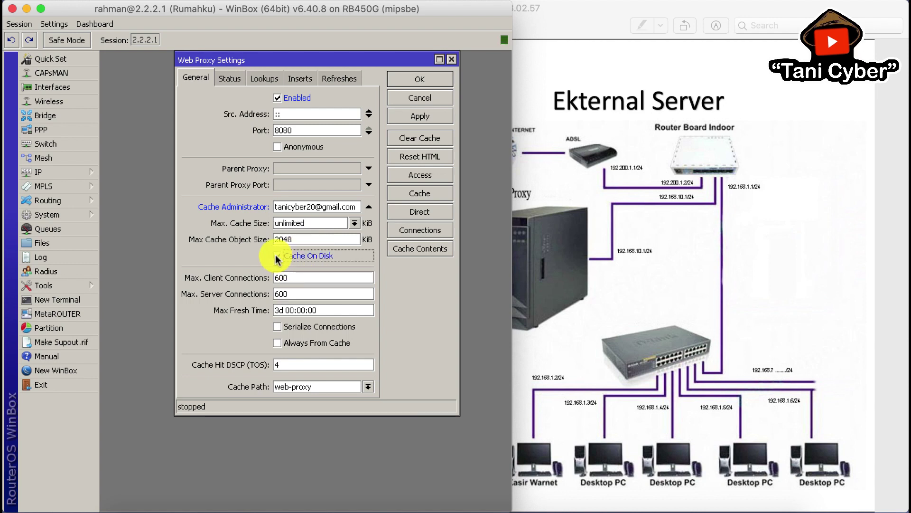
pyautogui.doubleClick(308, 223)
pyautogui.click(343, 258)
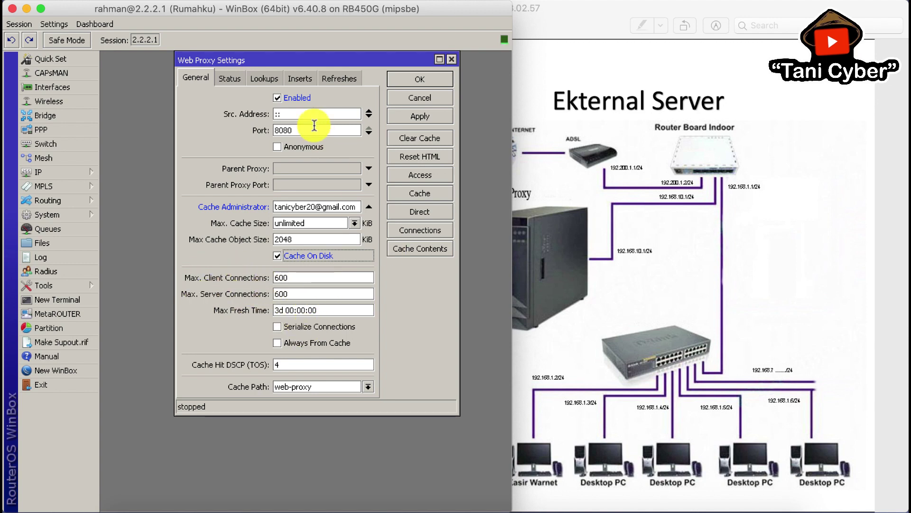
pyautogui.click(417, 116)
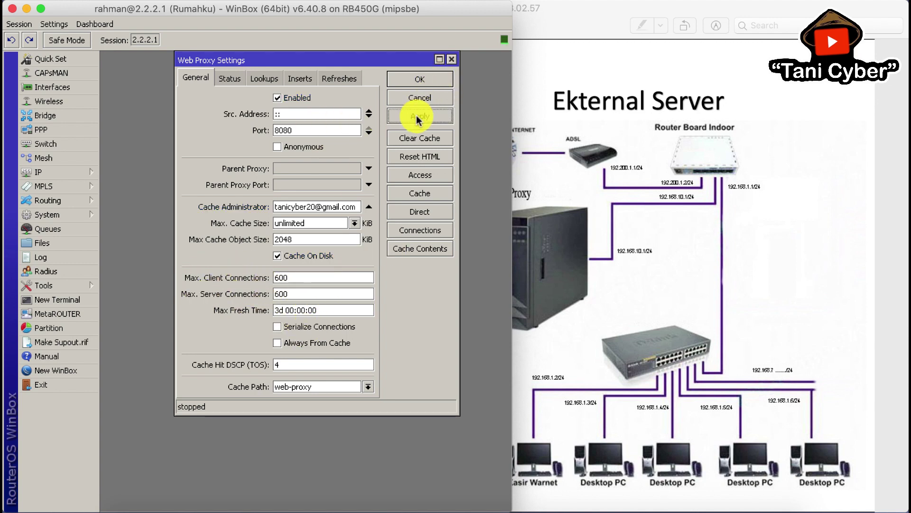
pyautogui.click(430, 82)
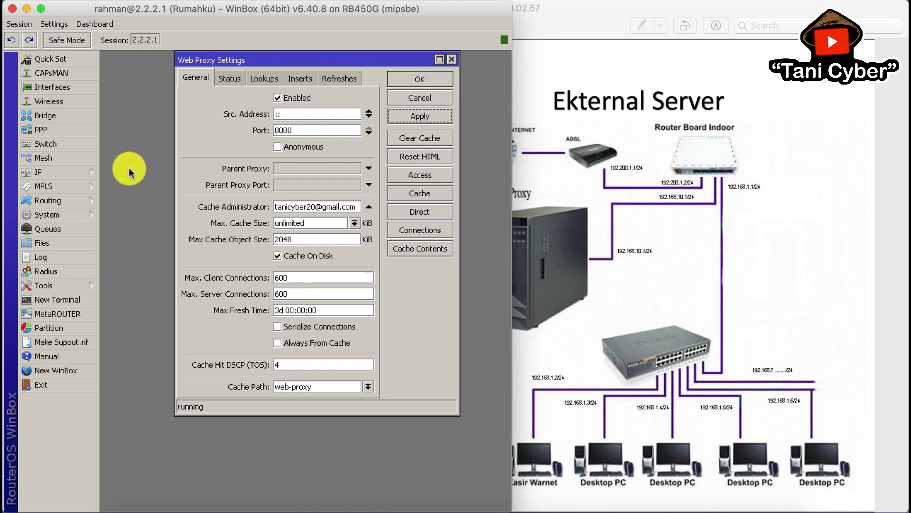
pyautogui.click(71, 172)
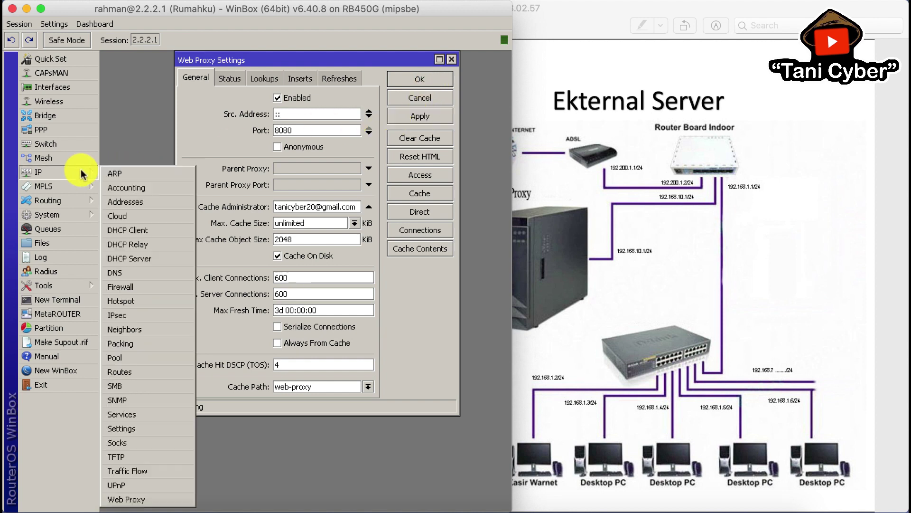
# Step: Start a new firewall NAT rule with chain dstnat, protocol 6 (tcp) and a destination port
pyautogui.click(141, 291)
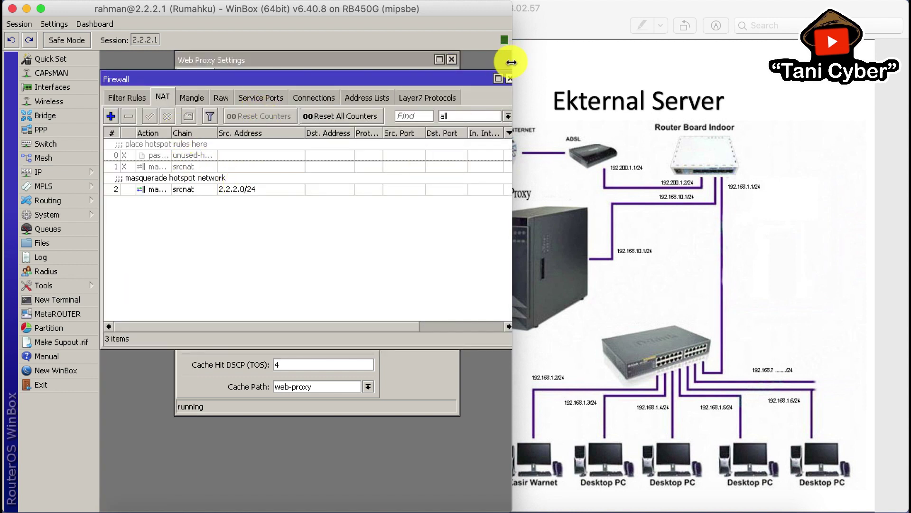
pyautogui.moveTo(511, 63); pyautogui.dragTo(525, 61)
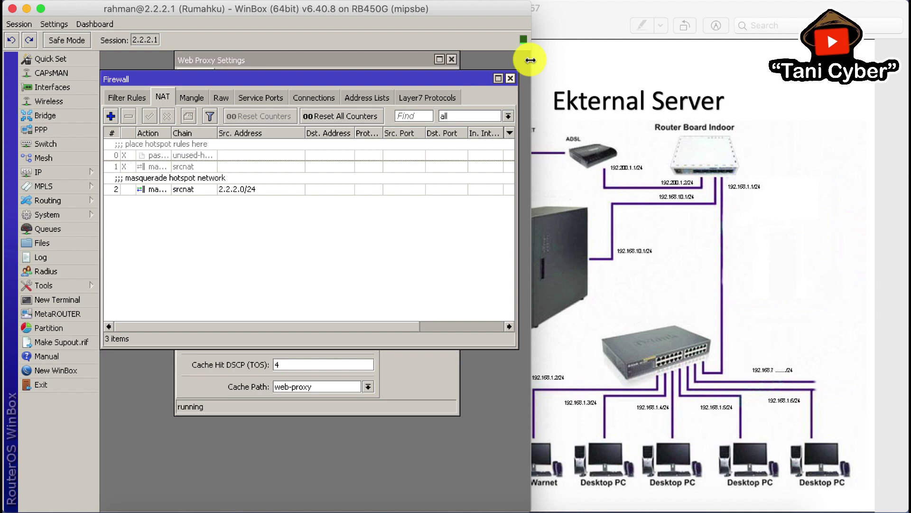
pyautogui.click(760, 250)
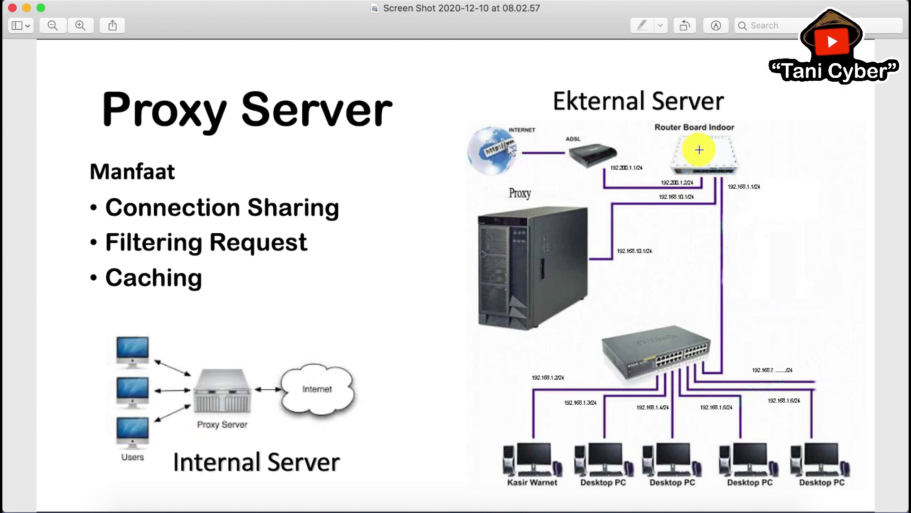
pyautogui.click(539, 496)
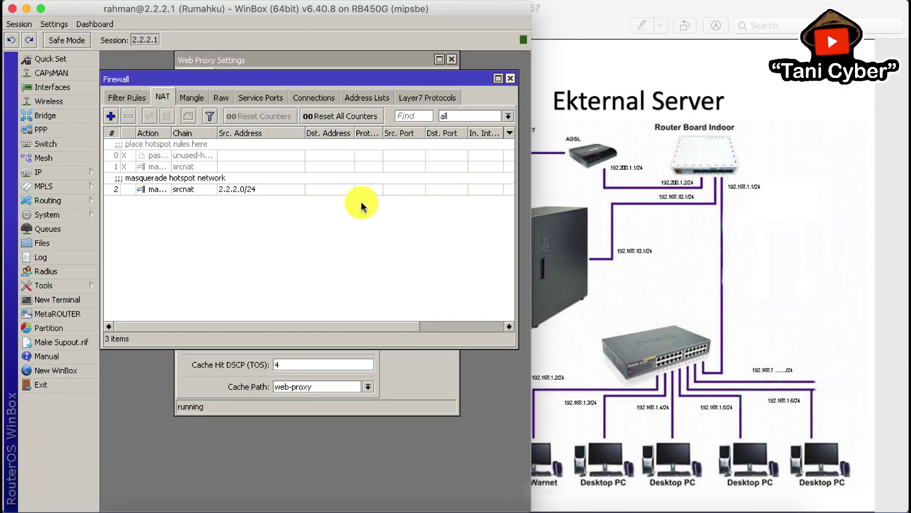
pyautogui.click(110, 117)
pyautogui.click(203, 81)
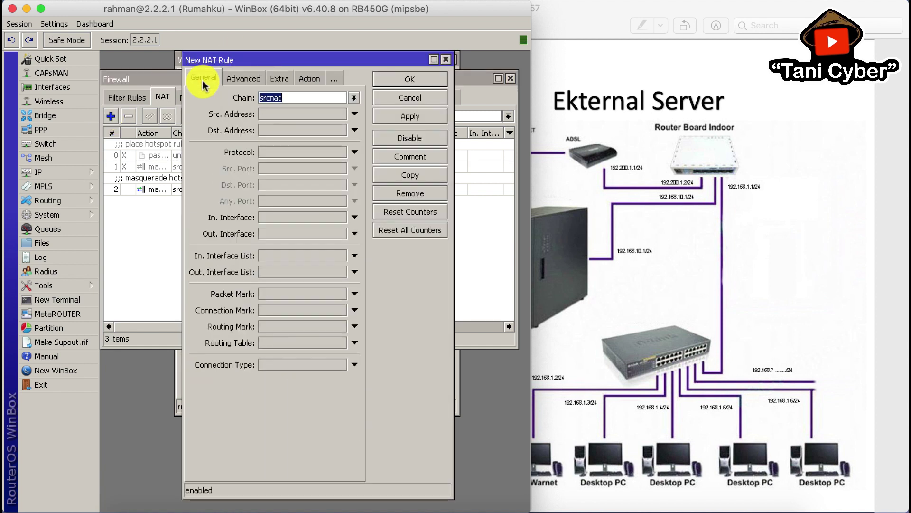
pyautogui.click(354, 97)
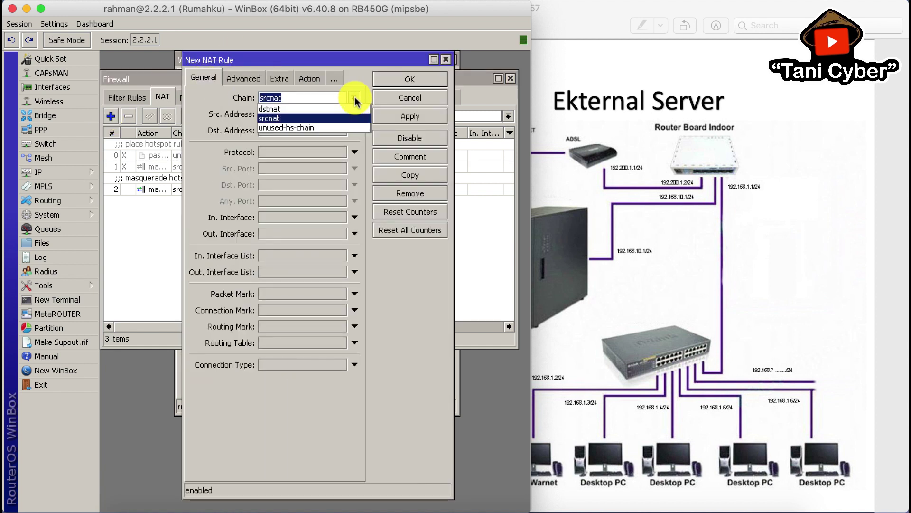
pyautogui.click(309, 109)
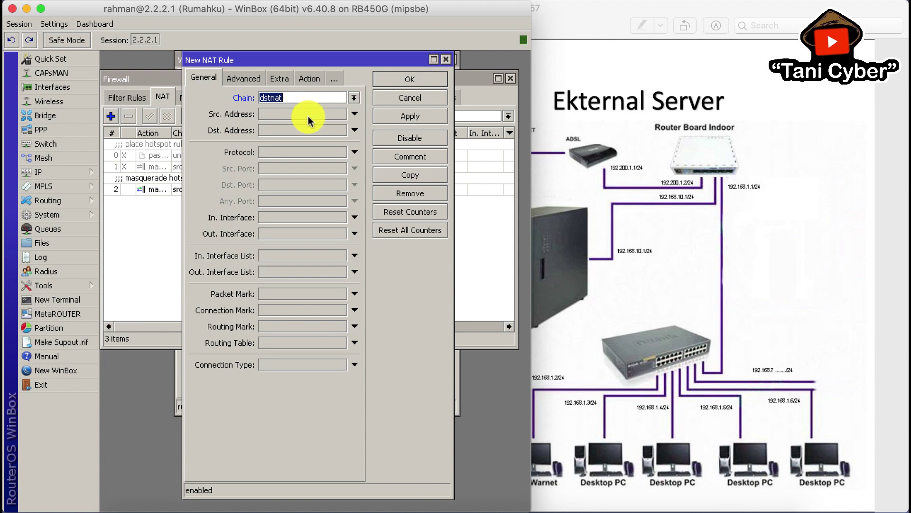
pyautogui.click(317, 158)
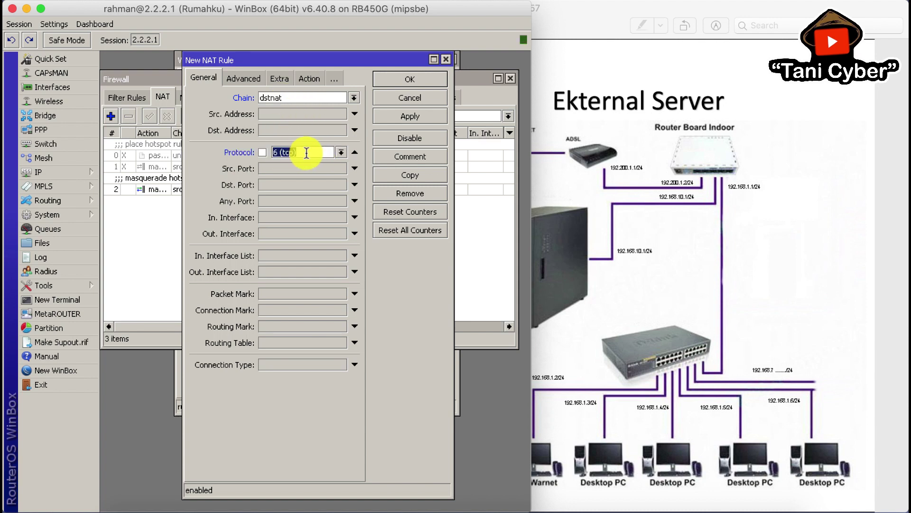
pyautogui.click(295, 185)
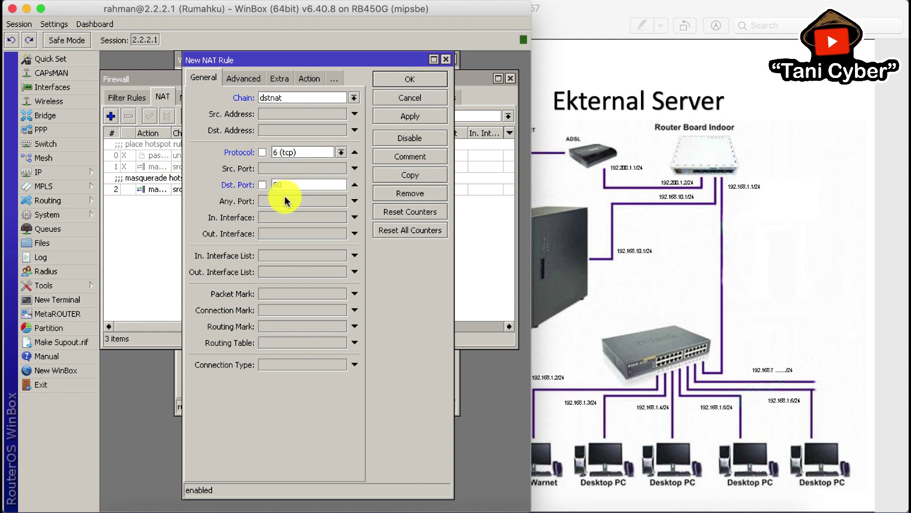
# Step: Set the rule's action to redirect with To Ports 8080, save it, and return to Web Proxy Settings
pyautogui.click(311, 79)
pyautogui.click(302, 99)
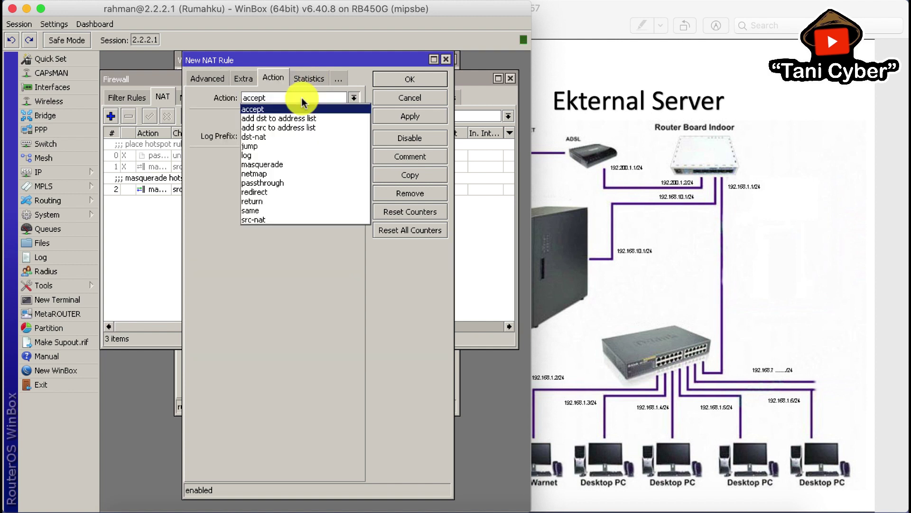
pyautogui.click(278, 192)
pyautogui.click(258, 154)
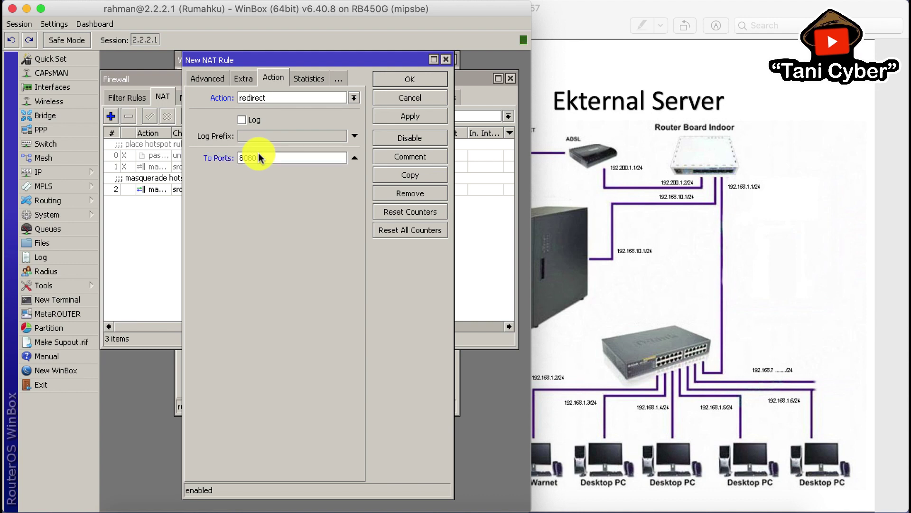
pyautogui.write('8080')
pyautogui.click(410, 80)
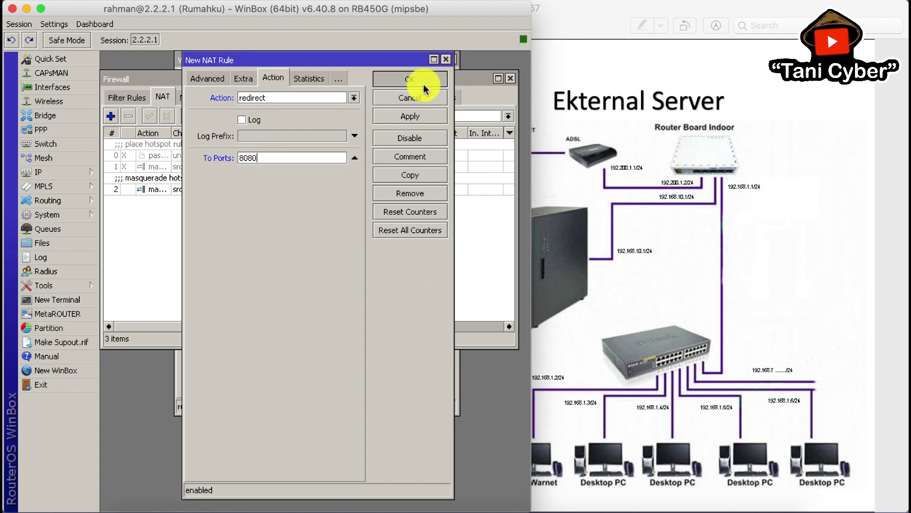
pyautogui.click(399, 387)
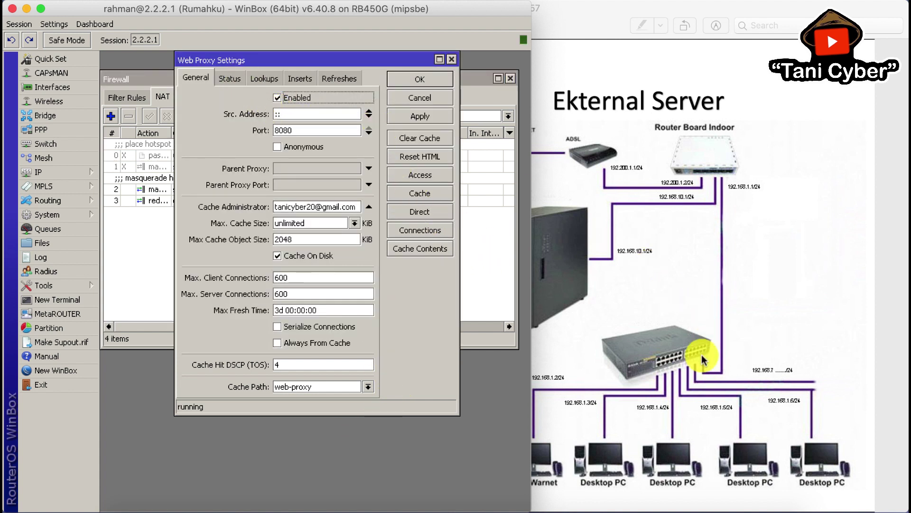
# Step: Load santana.com in Firefox
pyautogui.click(536, 502)
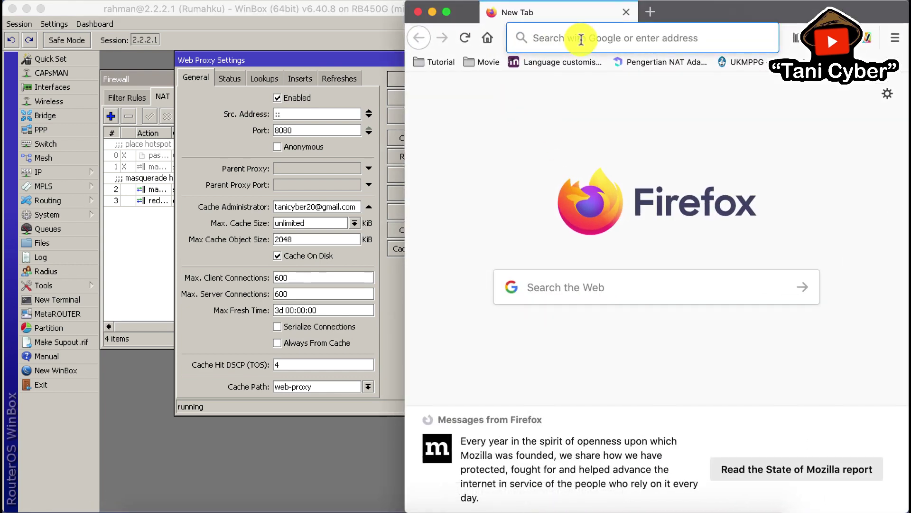
pyautogui.write('santana.com')
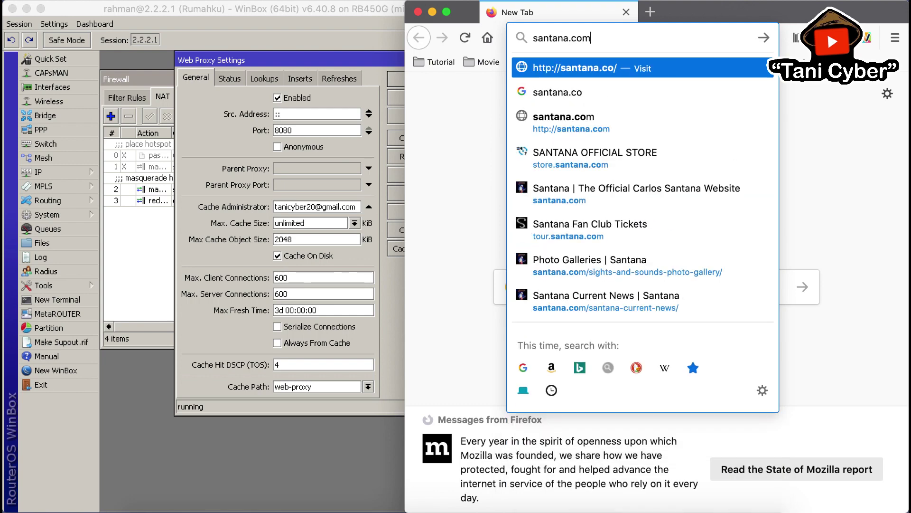
pyautogui.press('Return')
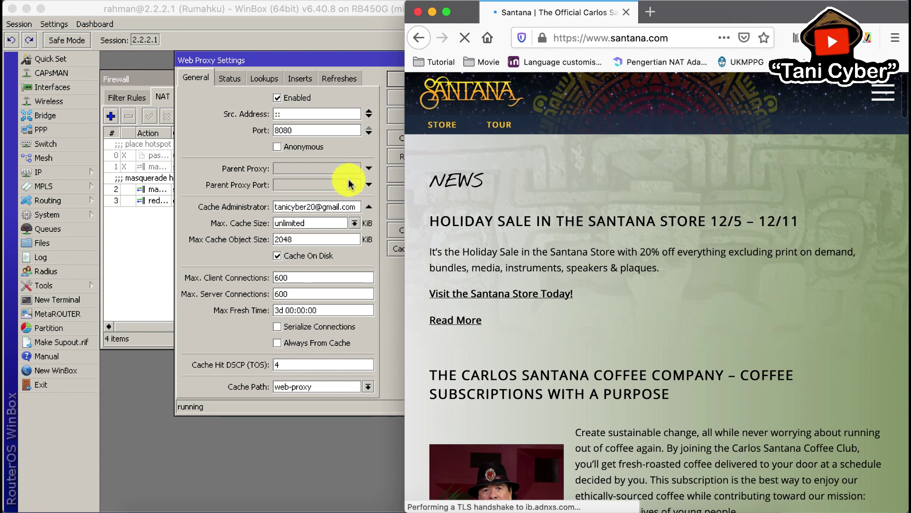
# Step: Check the web proxy Connections list for the browser's traffic, then return to Firefox
pyautogui.click(300, 60)
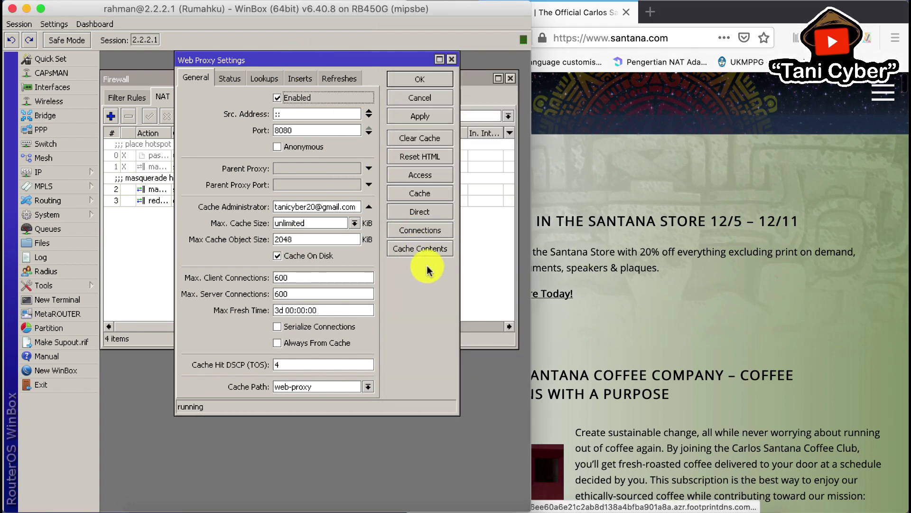
pyautogui.click(425, 232)
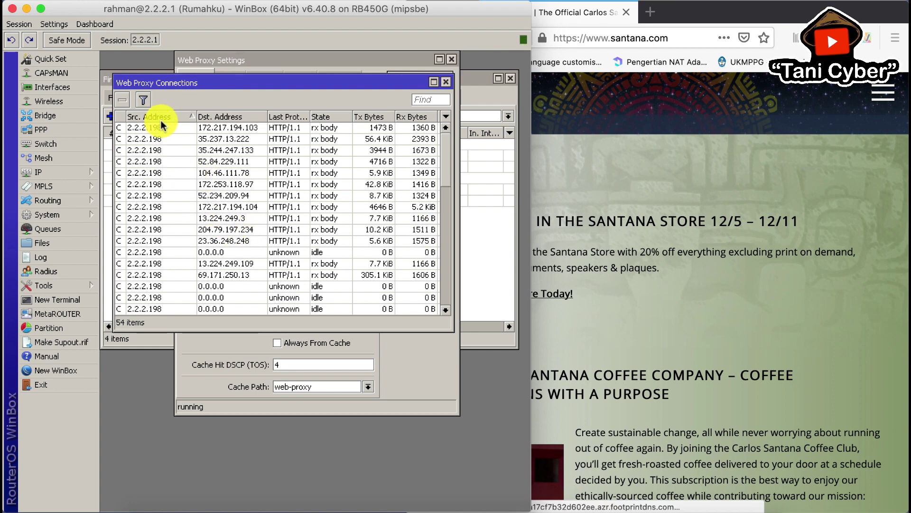
pyautogui.scroll(-10, 171, 205)
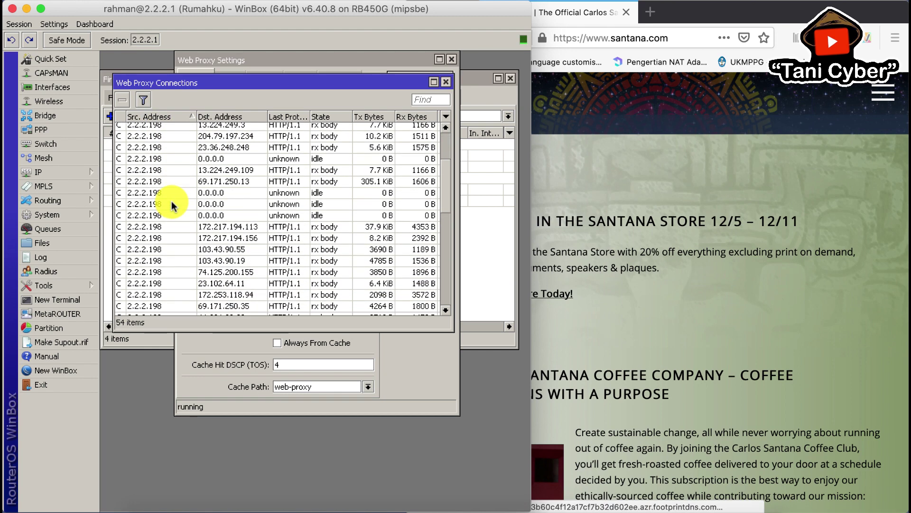
pyautogui.scroll(-4, 172, 205)
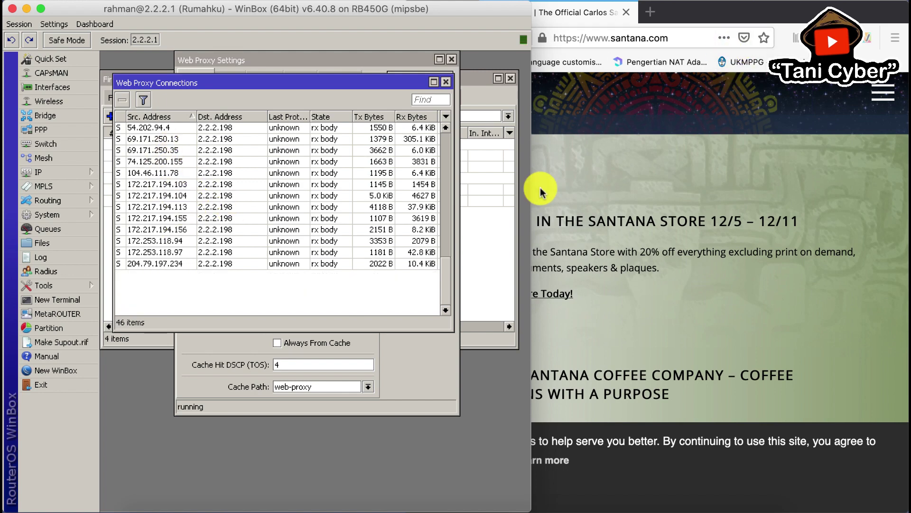
pyautogui.click(745, 15)
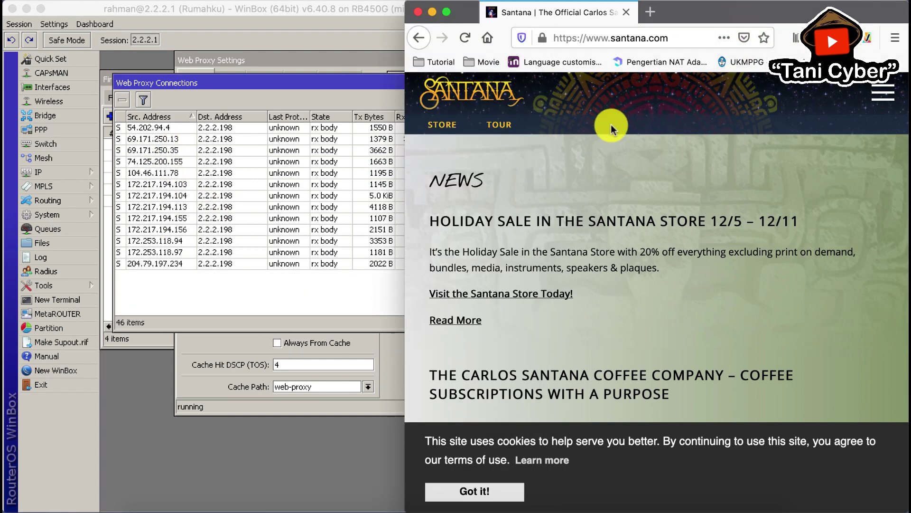
# Step: Load jawapos.com in a new Firefox tab and check the proxy connections list
pyautogui.click(649, 13)
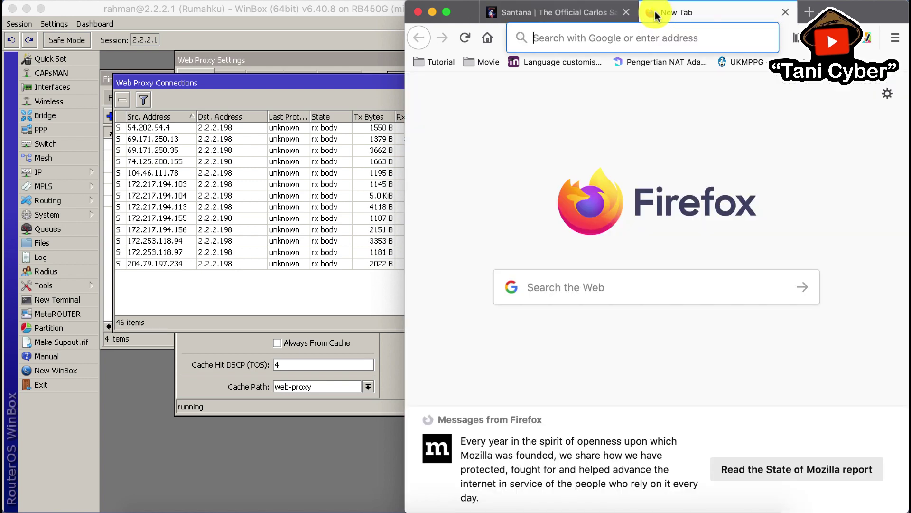
pyautogui.scroll(1, 228, 216)
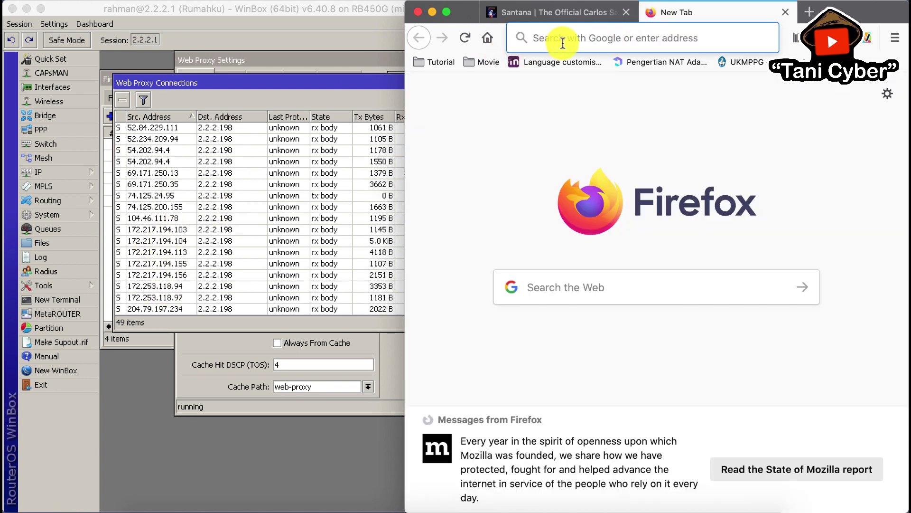
pyautogui.write('jawa')
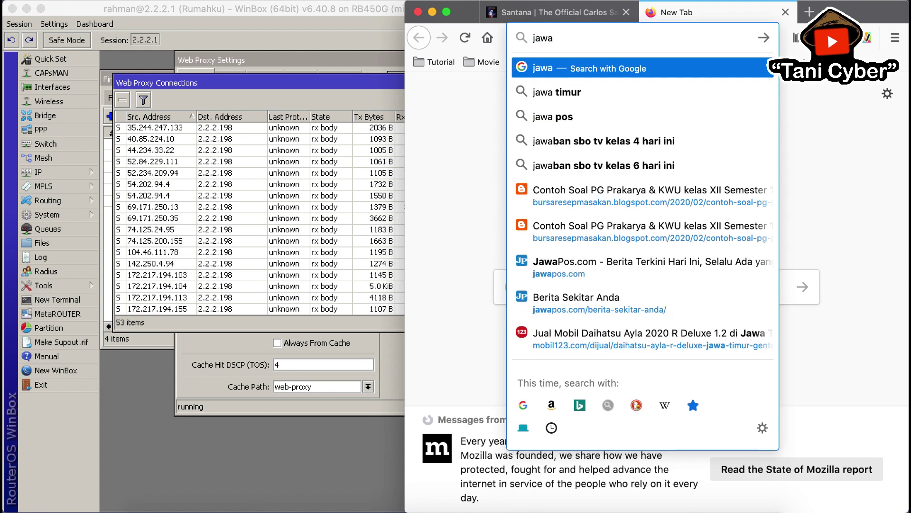
pyautogui.write('pos.com')
pyautogui.press('Return')
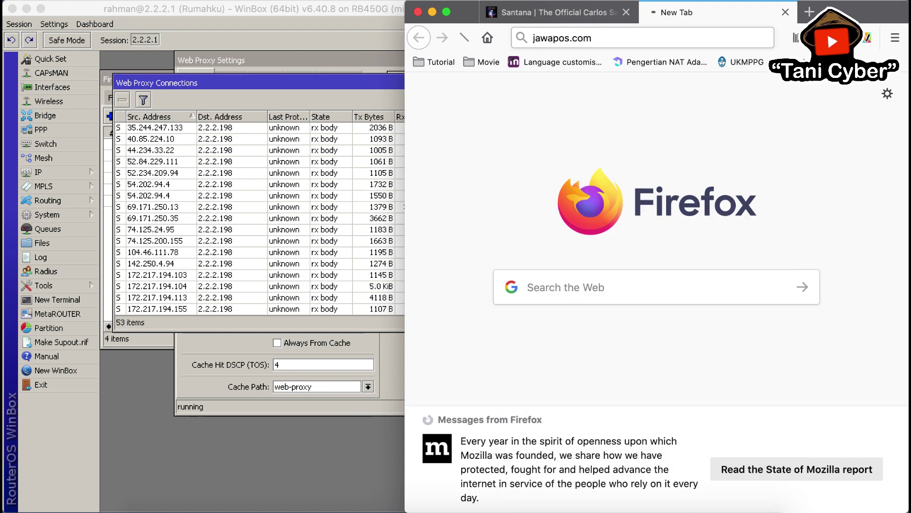
pyautogui.click(216, 240)
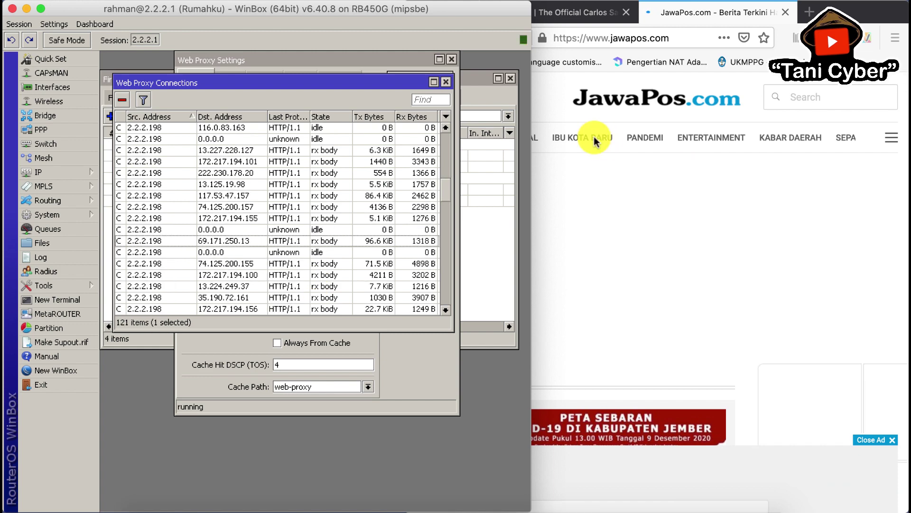
pyautogui.moveTo(462, 192); pyautogui.dragTo(455, 313)
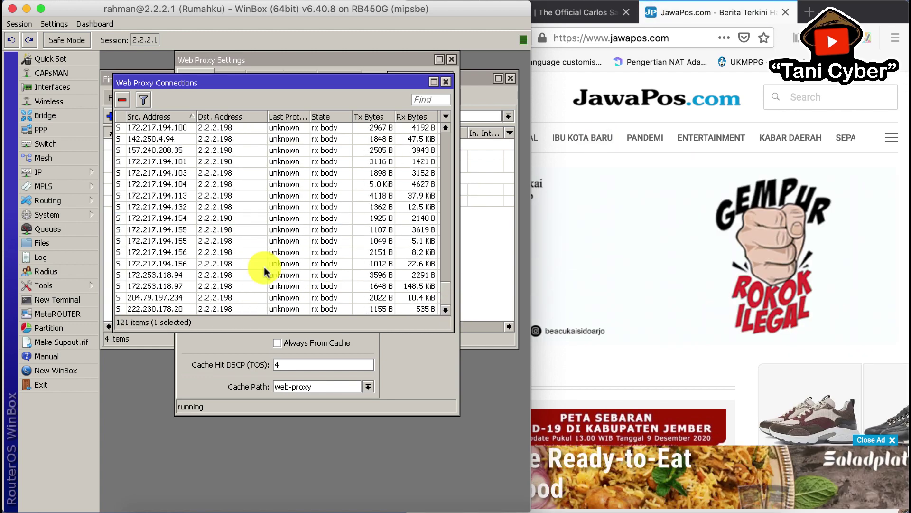
pyautogui.moveTo(449, 266); pyautogui.dragTo(452, 295)
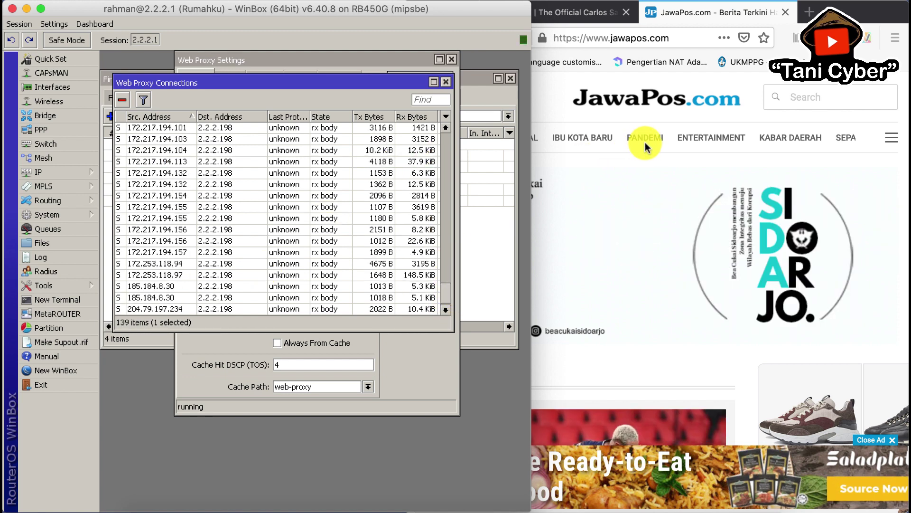
# Step: Open JawaPos's Ibu Kota Baru section, open a third tab, and return to Web Proxy Settings
pyautogui.click(593, 138)
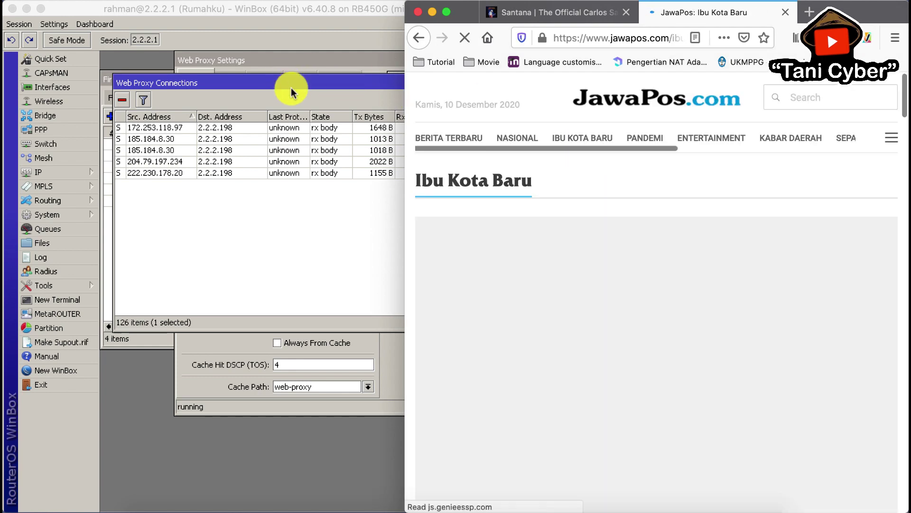
pyautogui.click(295, 90)
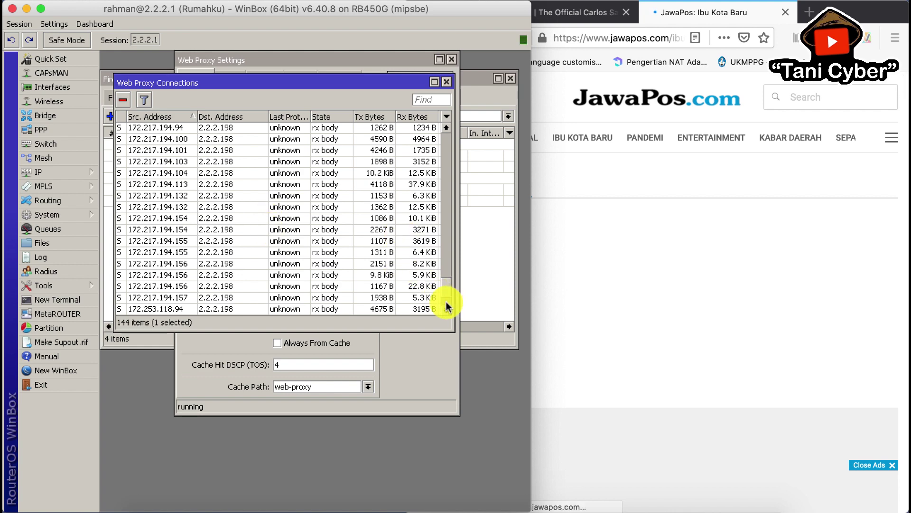
pyautogui.scroll(-2, 447, 304)
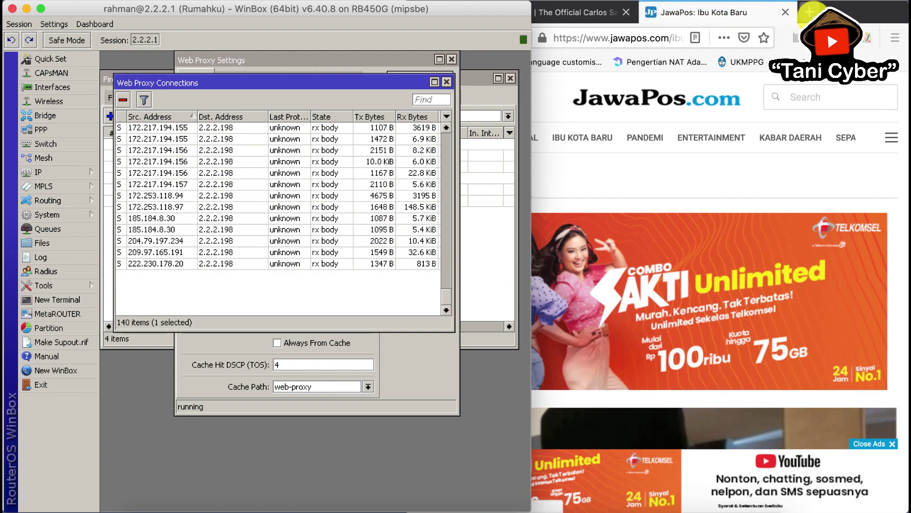
pyautogui.doubleClick(804, 20)
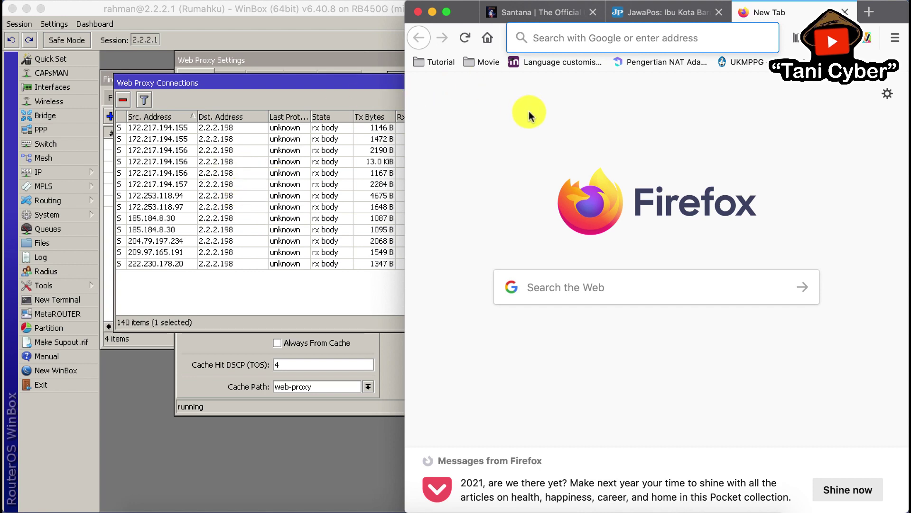
pyautogui.click(403, 154)
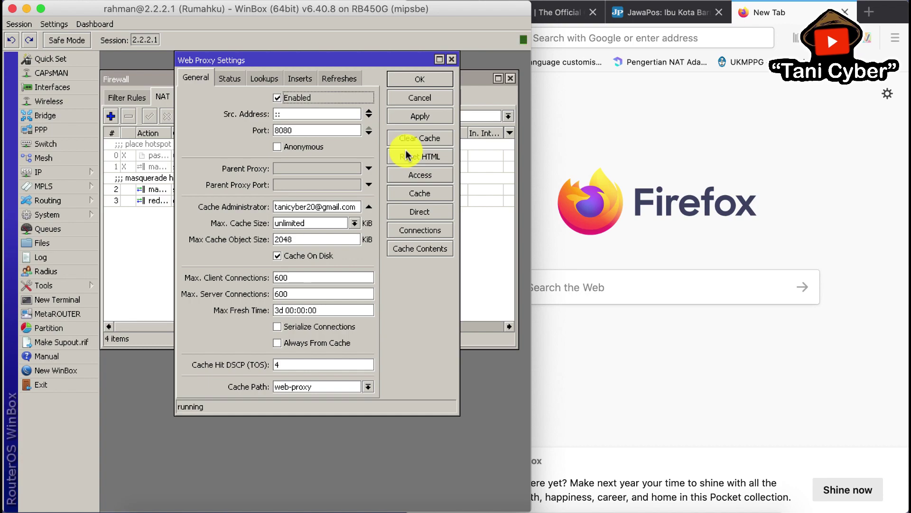